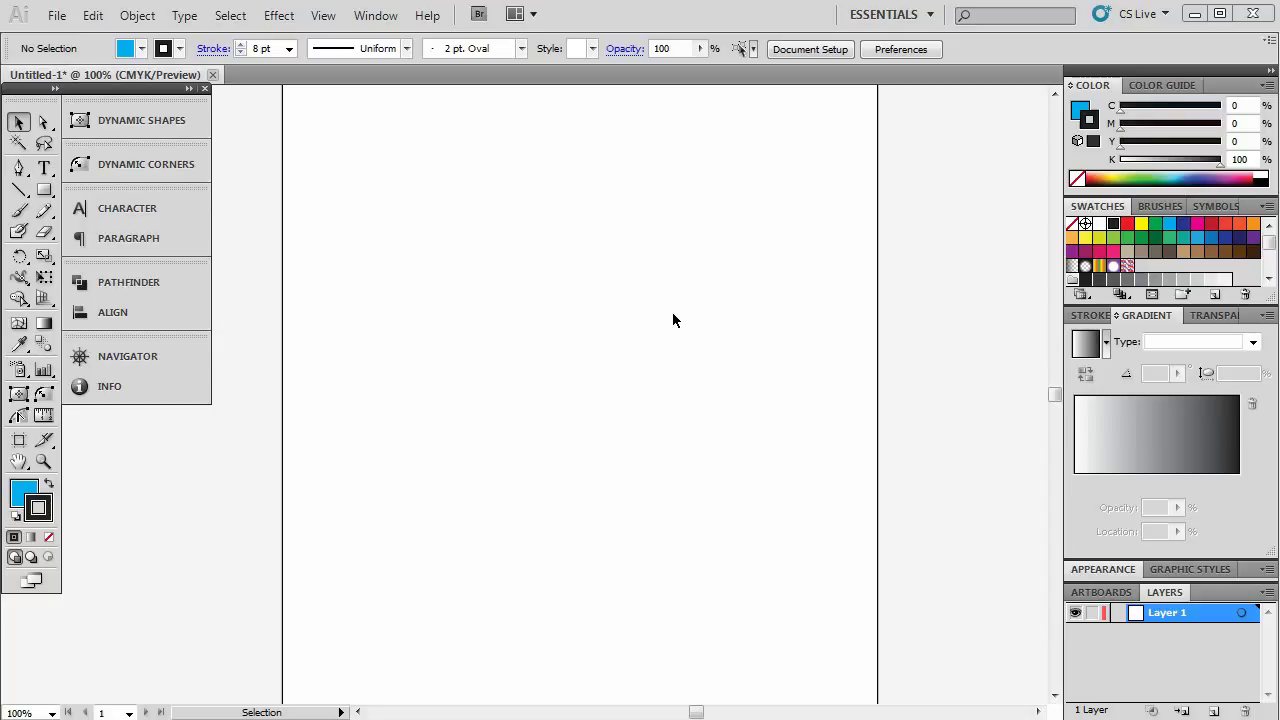
# Draw a wide rectangle with blue fill and 8 pt black stroke near the top of the page
pyautogui.click(43, 191)
pyautogui.moveTo(387, 250)
pyautogui.mouseDown()
pyautogui.moveTo(661, 445)
pyautogui.moveTo(732, 444)
pyautogui.moveTo(667, 432)
pyautogui.moveTo(752, 403)
pyautogui.moveTo(613, 414)
pyautogui.moveTo(734, 425)
pyautogui.moveTo(720, 395)
pyautogui.mouseUp()
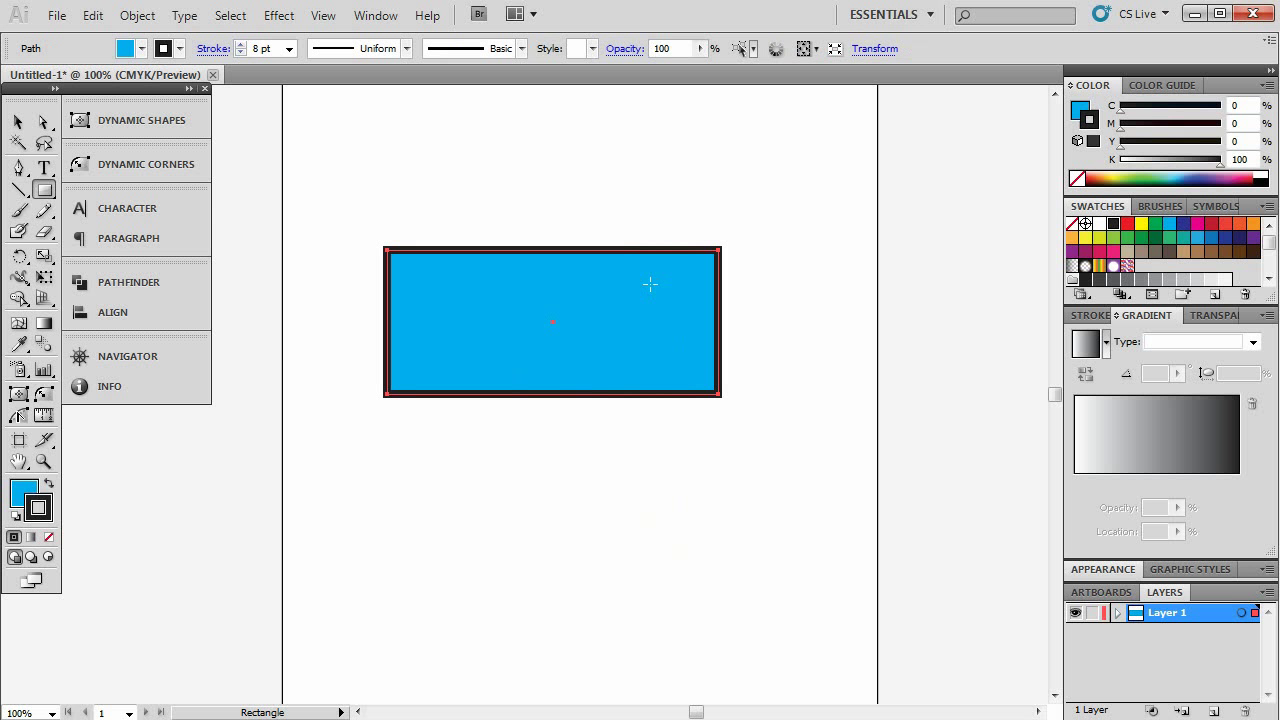
pyautogui.click(18, 121)
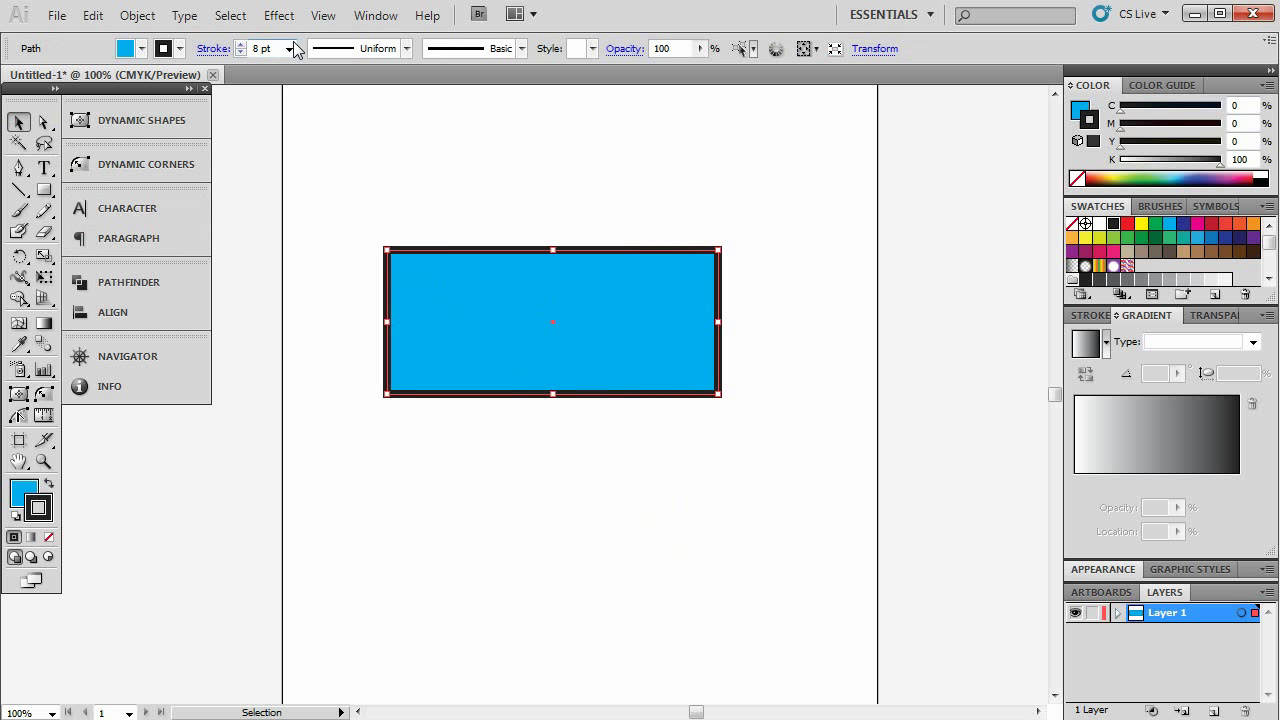
pyautogui.click(279, 15)
pyautogui.moveTo(308, 245)
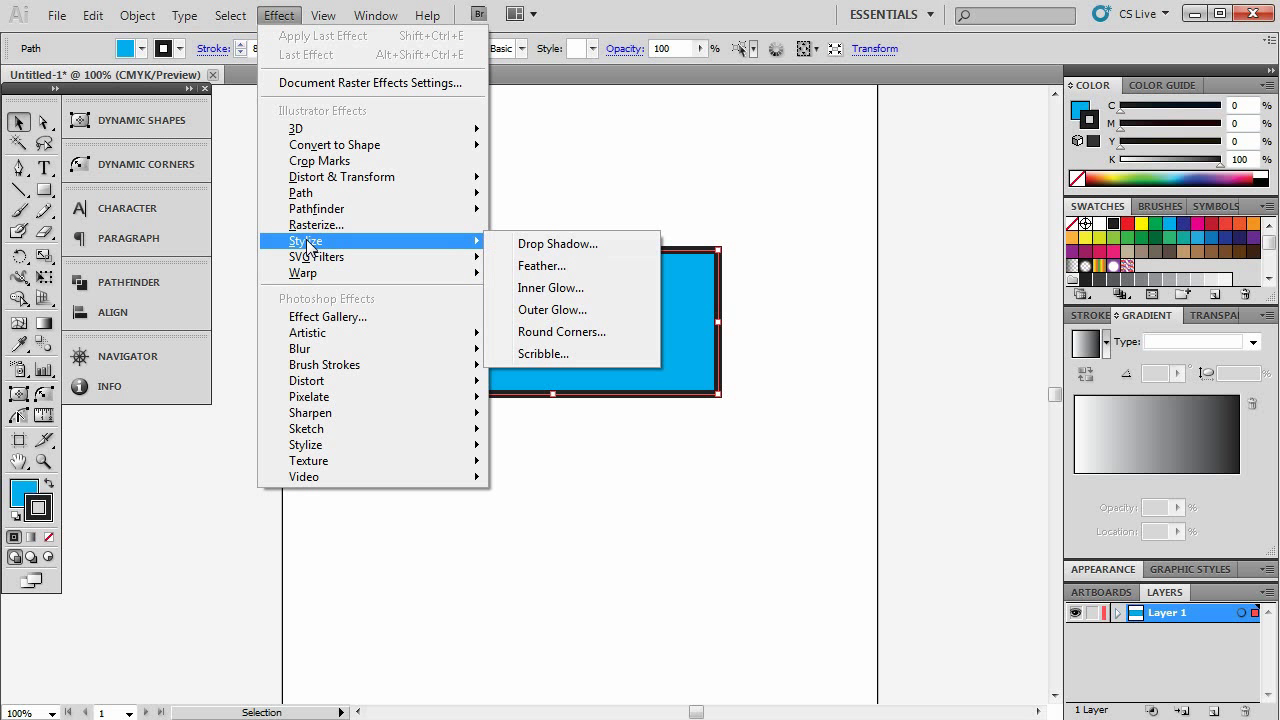
pyautogui.click(575, 332)
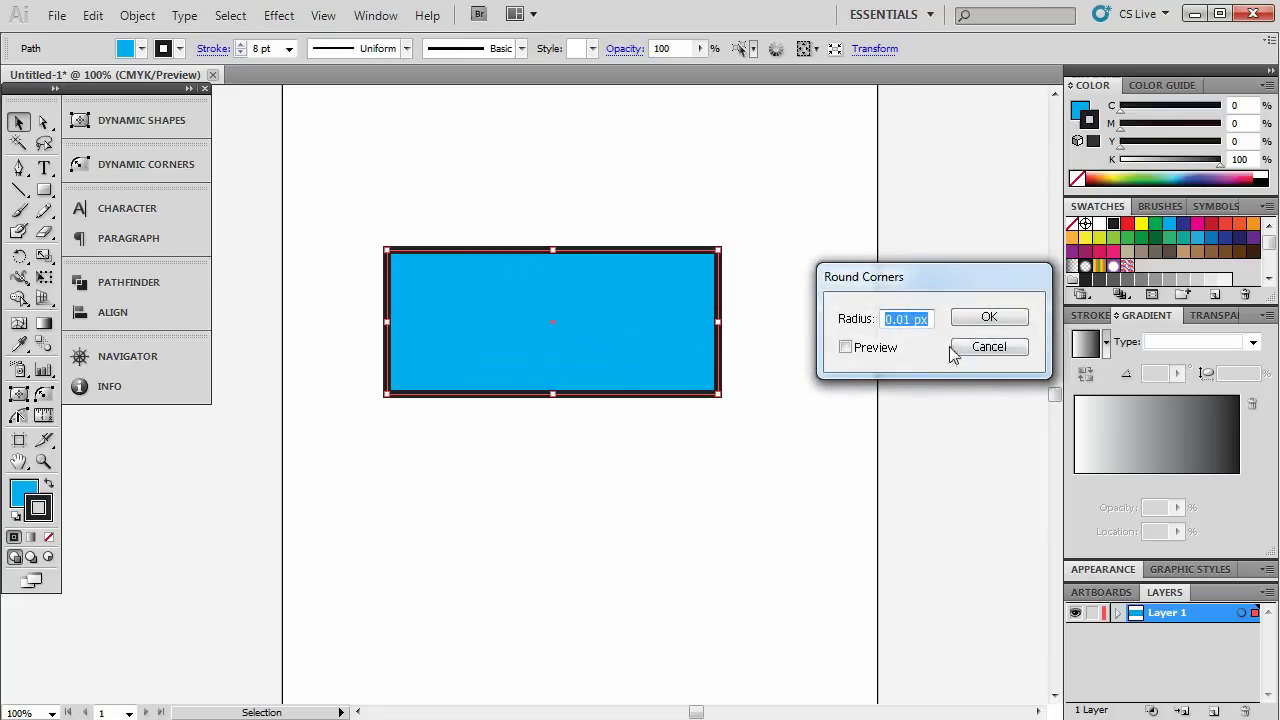
pyautogui.write('50')
pyautogui.click(872, 347)
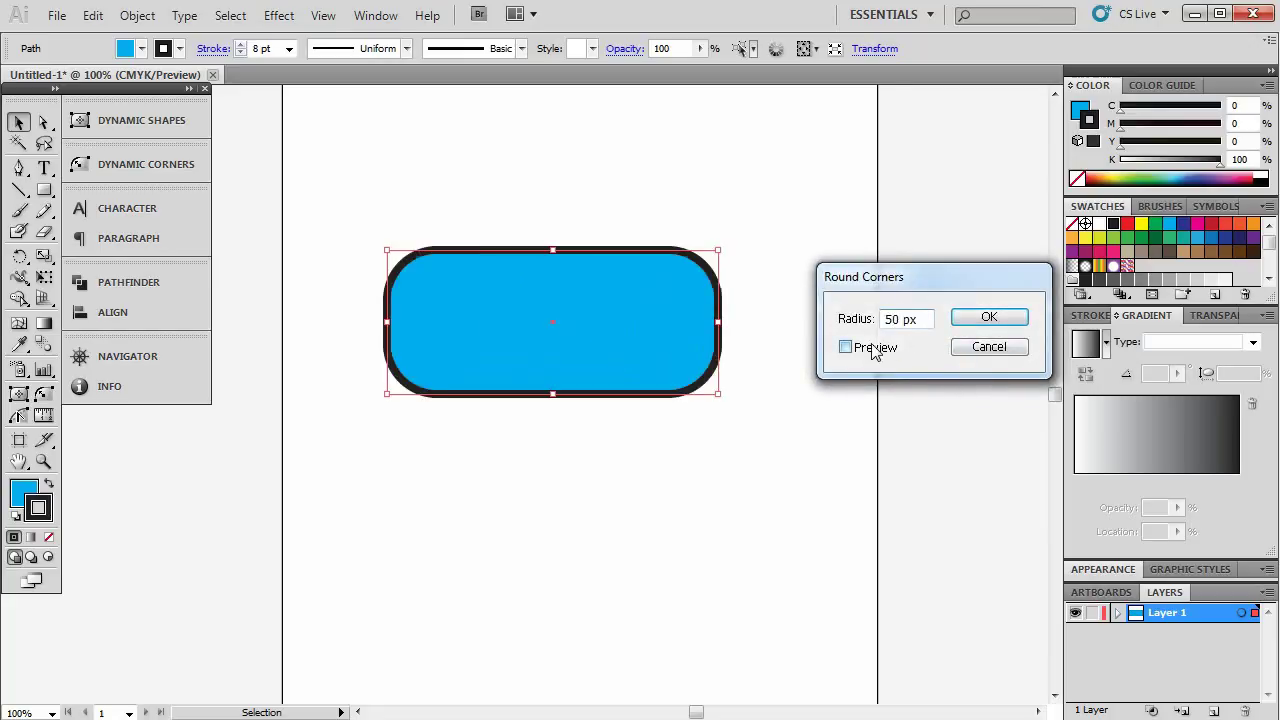
pyautogui.click(872, 347)
pyautogui.moveTo(916, 319); pyautogui.dragTo(875, 328)
pyautogui.write('20')
pyautogui.press('Tab')
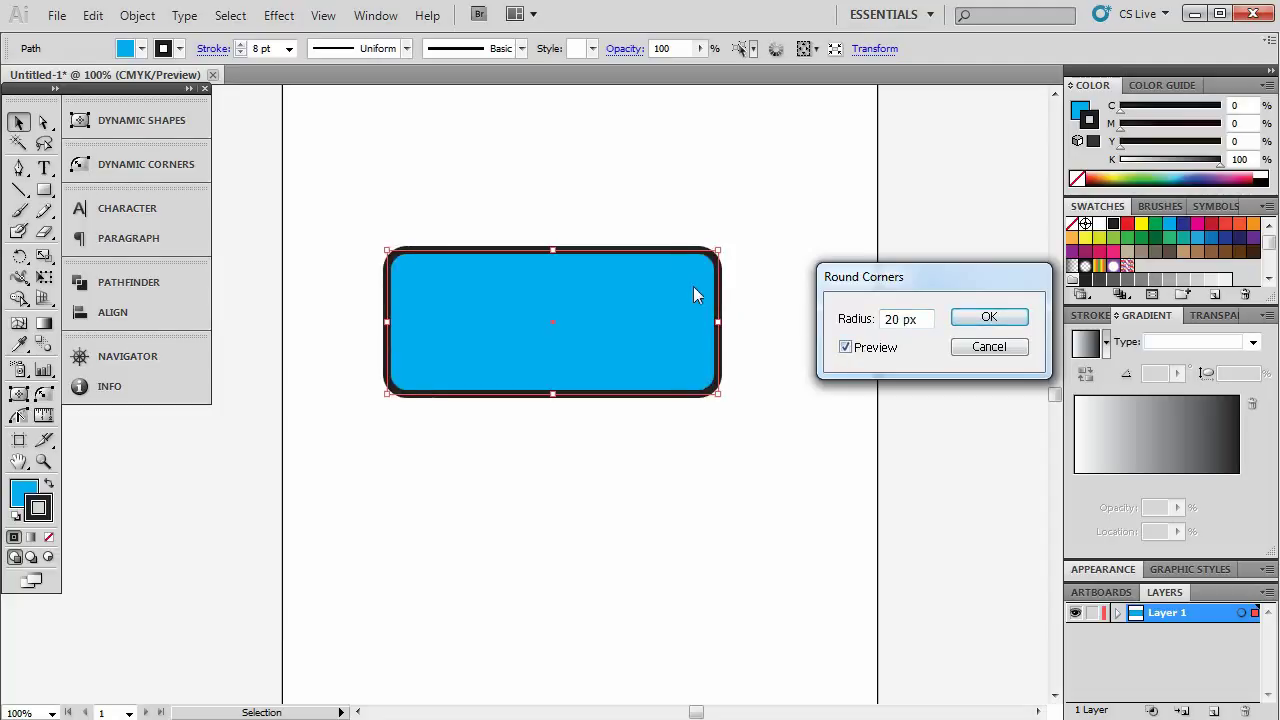
pyautogui.moveTo(916, 319); pyautogui.dragTo(828, 320)
pyautogui.write('30')
pyautogui.click(868, 350)
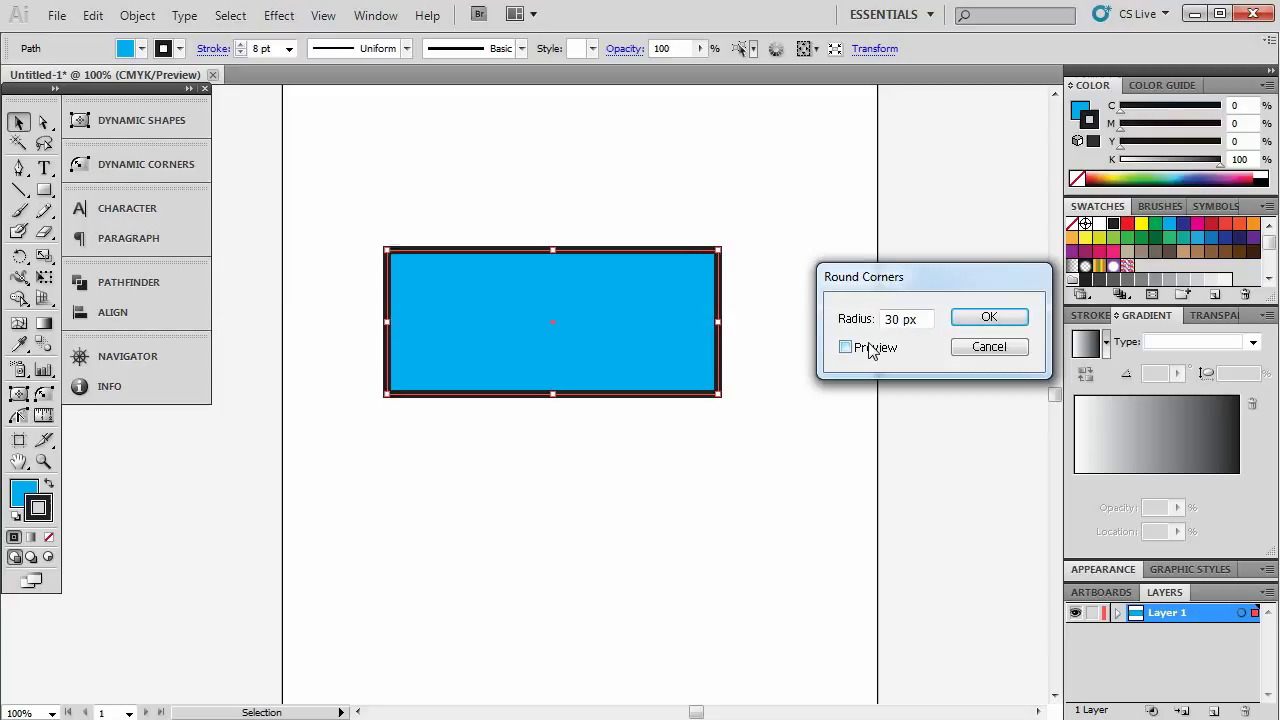
pyautogui.click(870, 349)
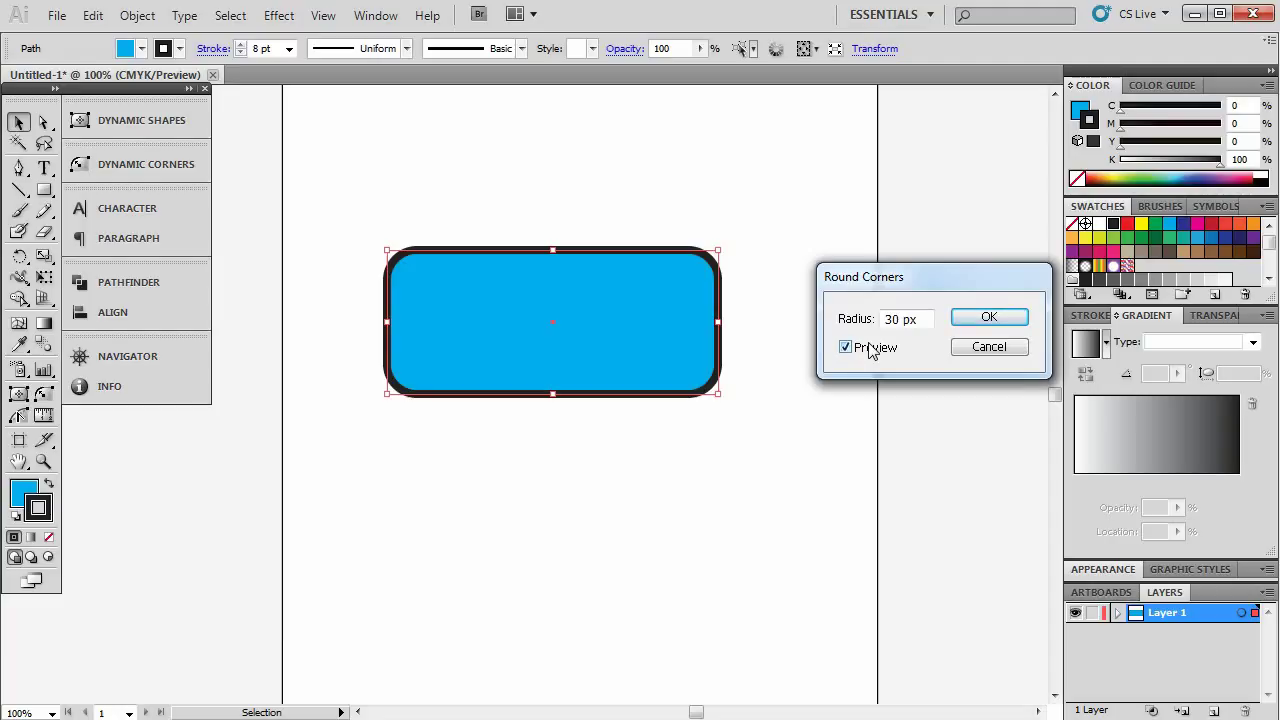
pyautogui.click(1008, 350)
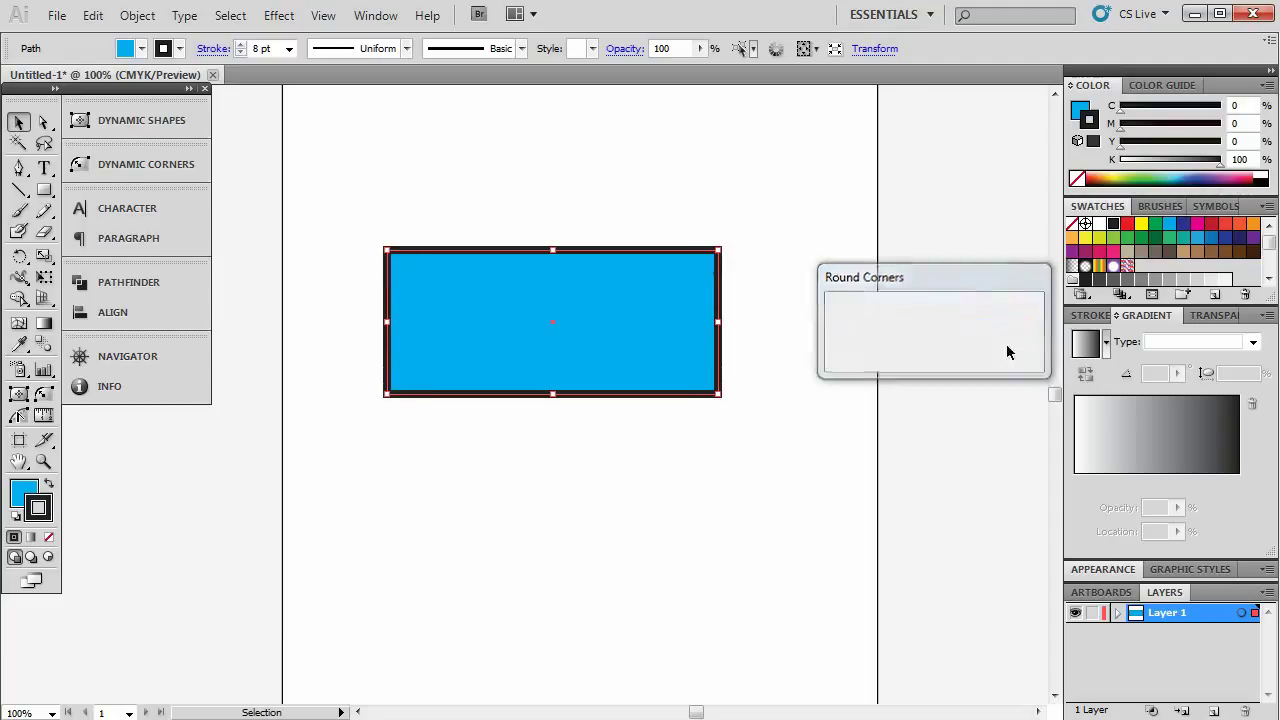
pyautogui.click(44, 122)
pyautogui.moveTo(420, 207)
pyautogui.mouseDown()
pyautogui.moveTo(351, 266)
pyautogui.moveTo(390, 262)
pyautogui.mouseUp()
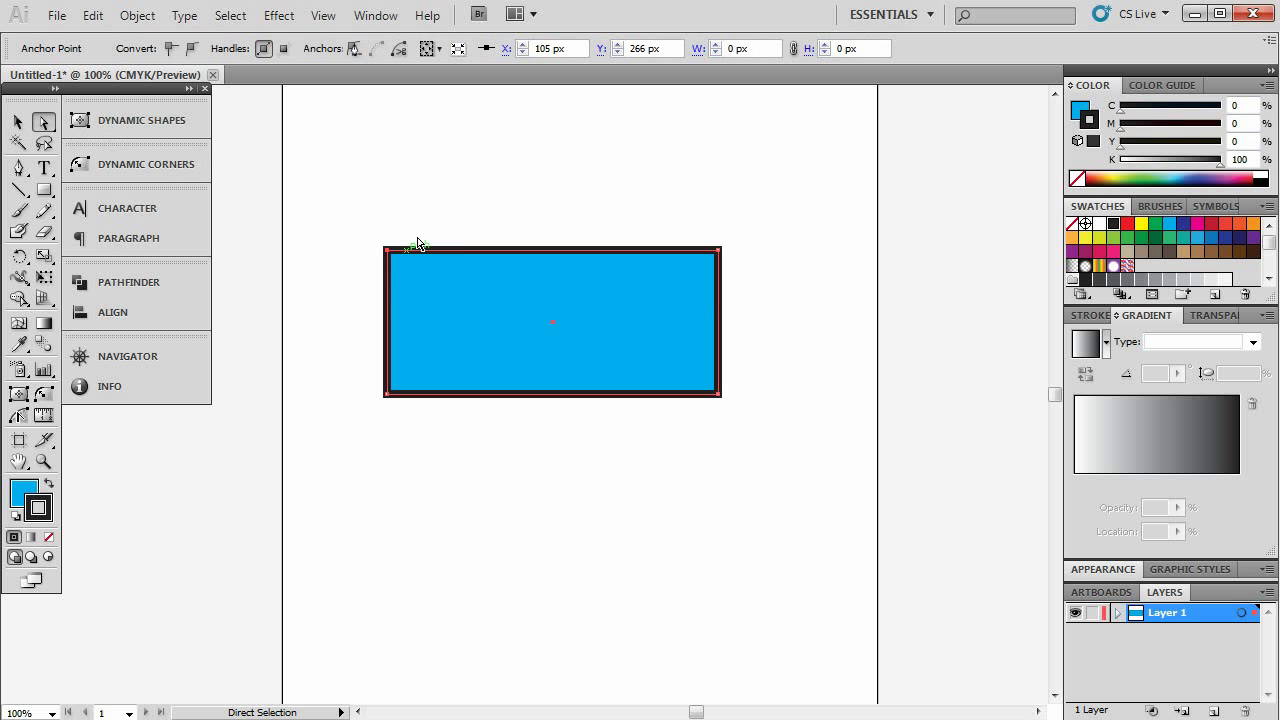
pyautogui.moveTo(345, 198); pyautogui.dragTo(448, 282)
pyautogui.click(284, 24)
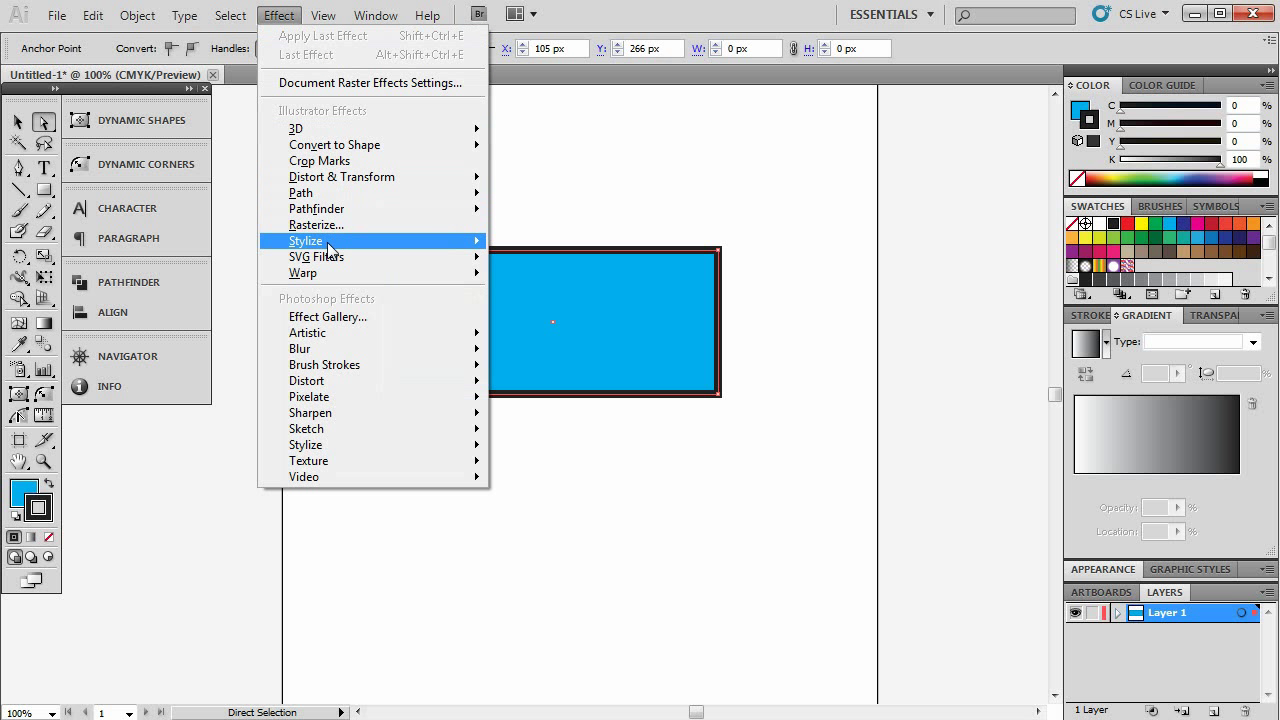
pyautogui.moveTo(332, 244)
pyautogui.click(576, 334)
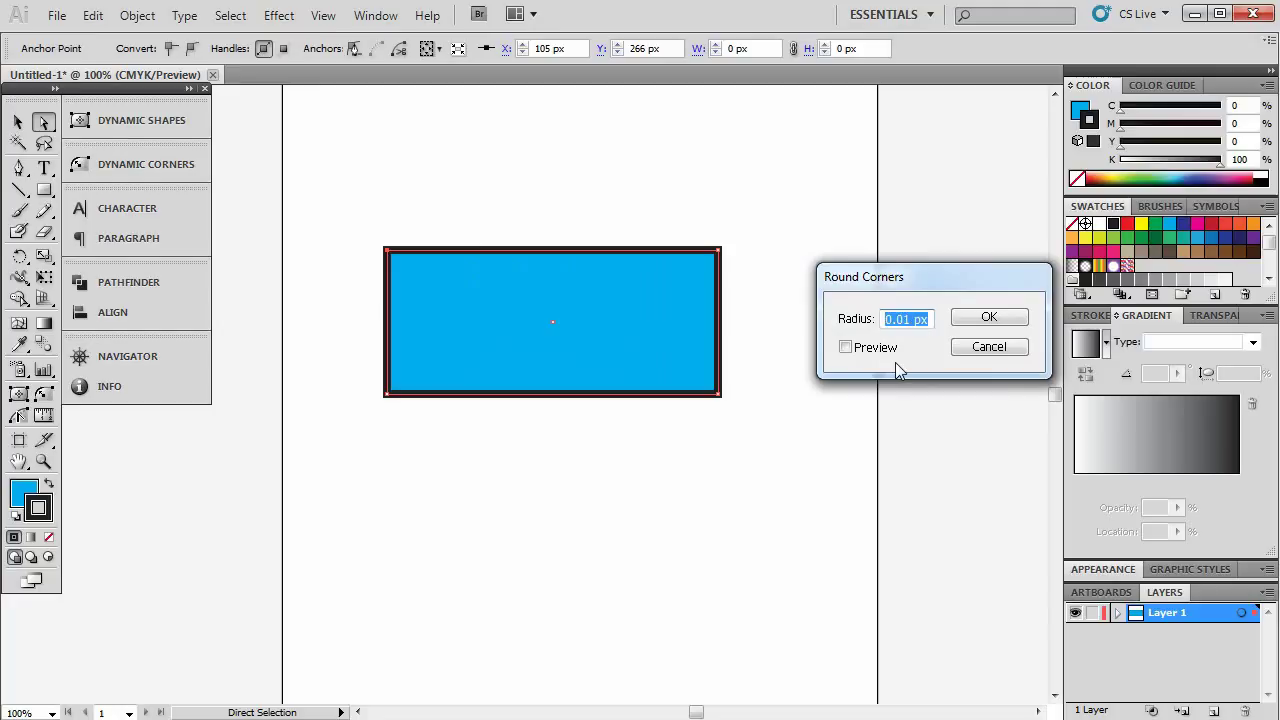
pyautogui.write('50')
pyautogui.click(878, 350)
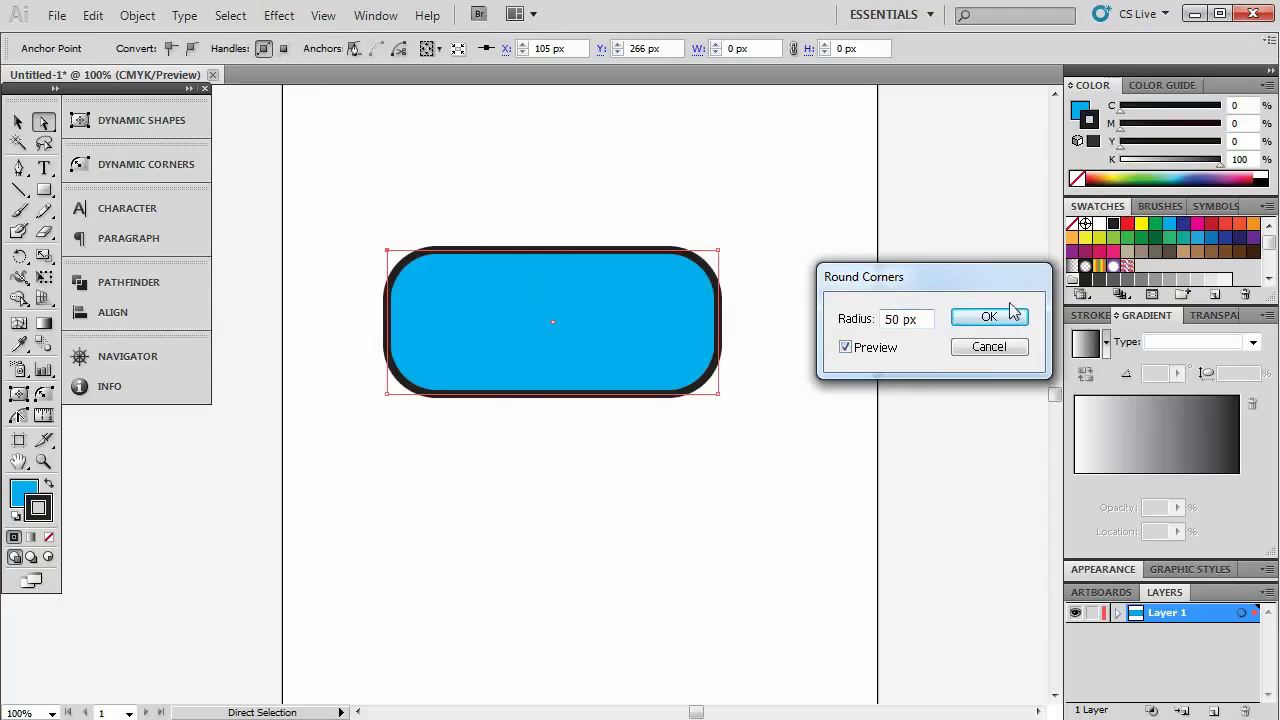
pyautogui.click(999, 350)
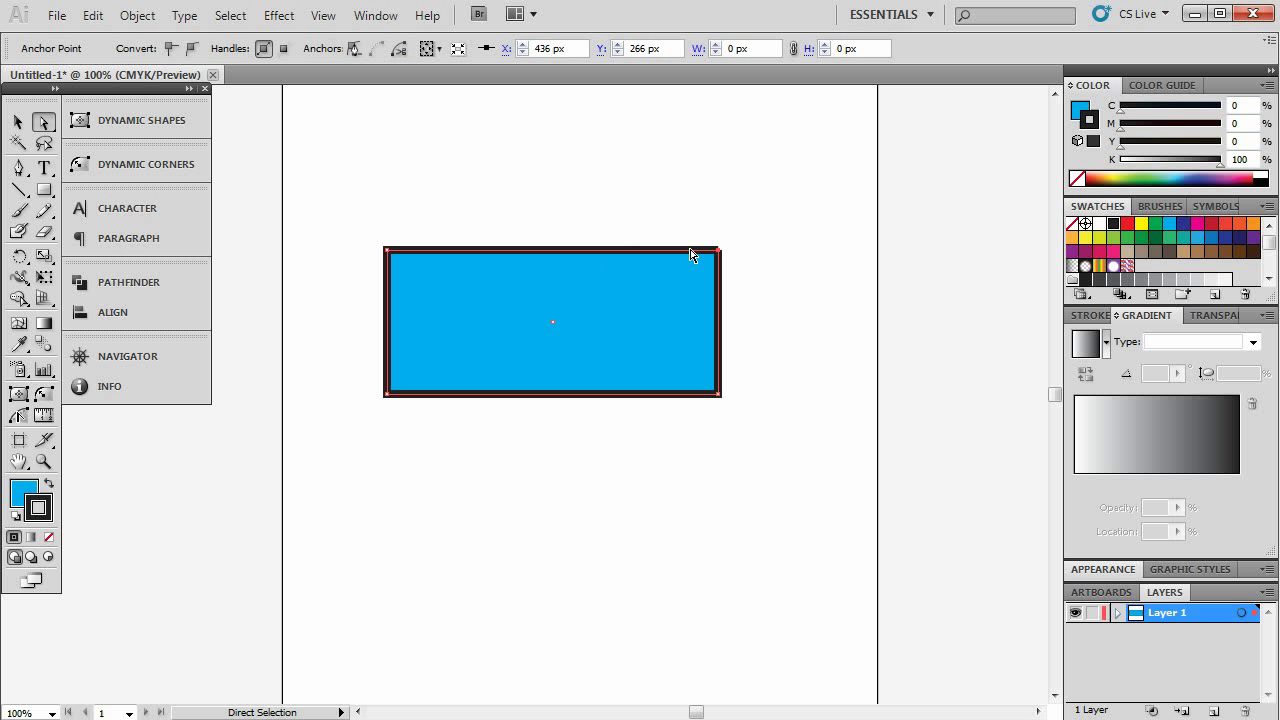
# Apply a 50 px Round Corners effect to the rectangle with Preview on
pyautogui.moveTo(369, 368); pyautogui.dragTo(413, 409)
pyautogui.hotkey('ctrl', 'a')
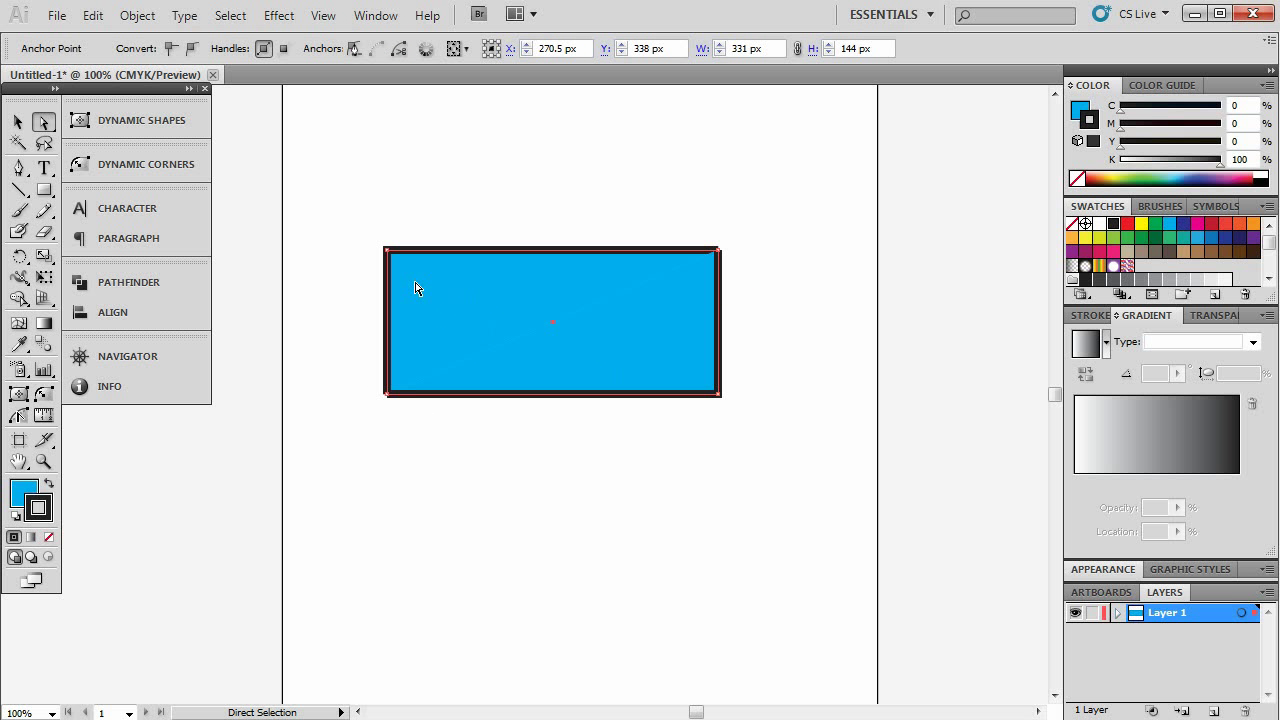
pyautogui.moveTo(341, 205); pyautogui.dragTo(405, 268)
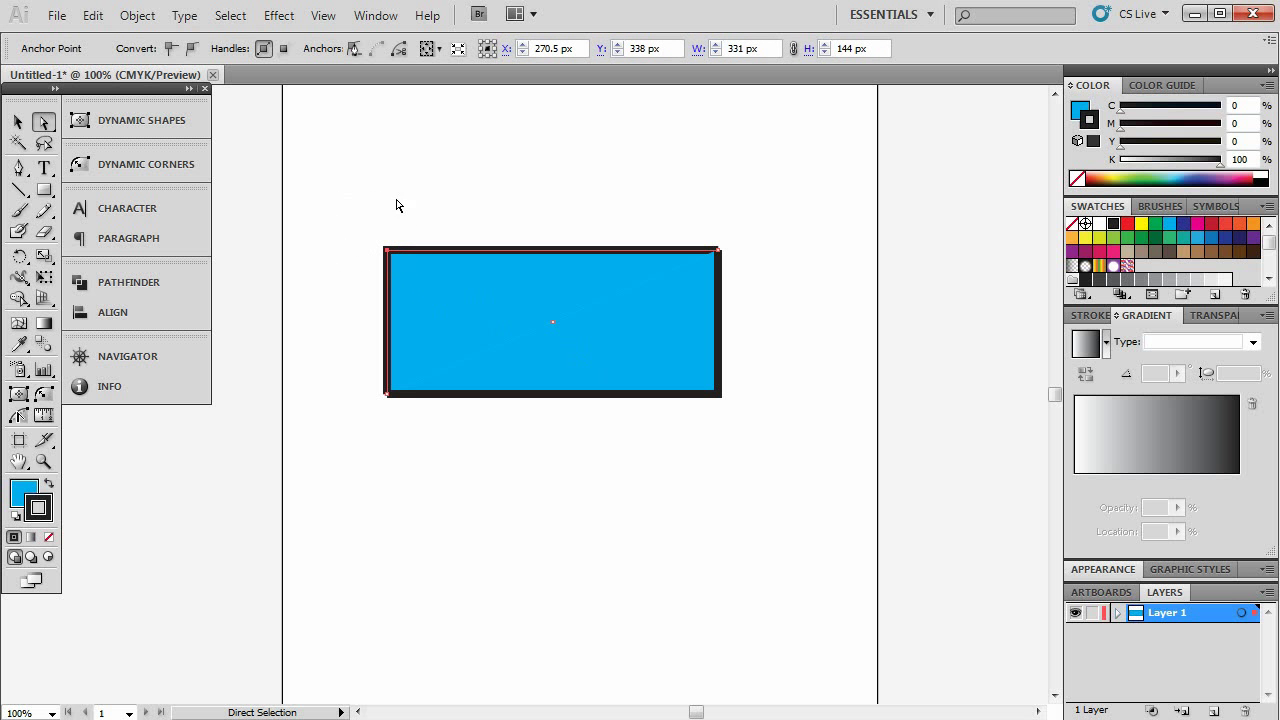
pyautogui.click(266, 15)
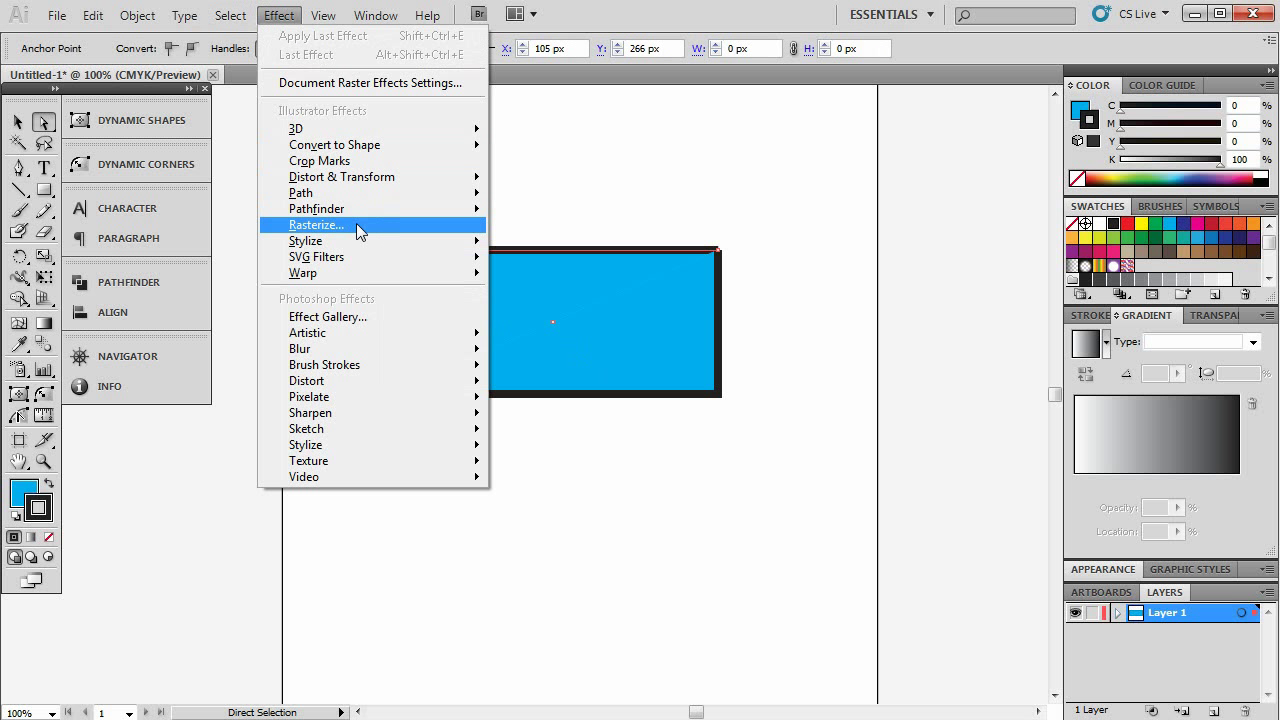
pyautogui.moveTo(358, 242)
pyautogui.click(558, 331)
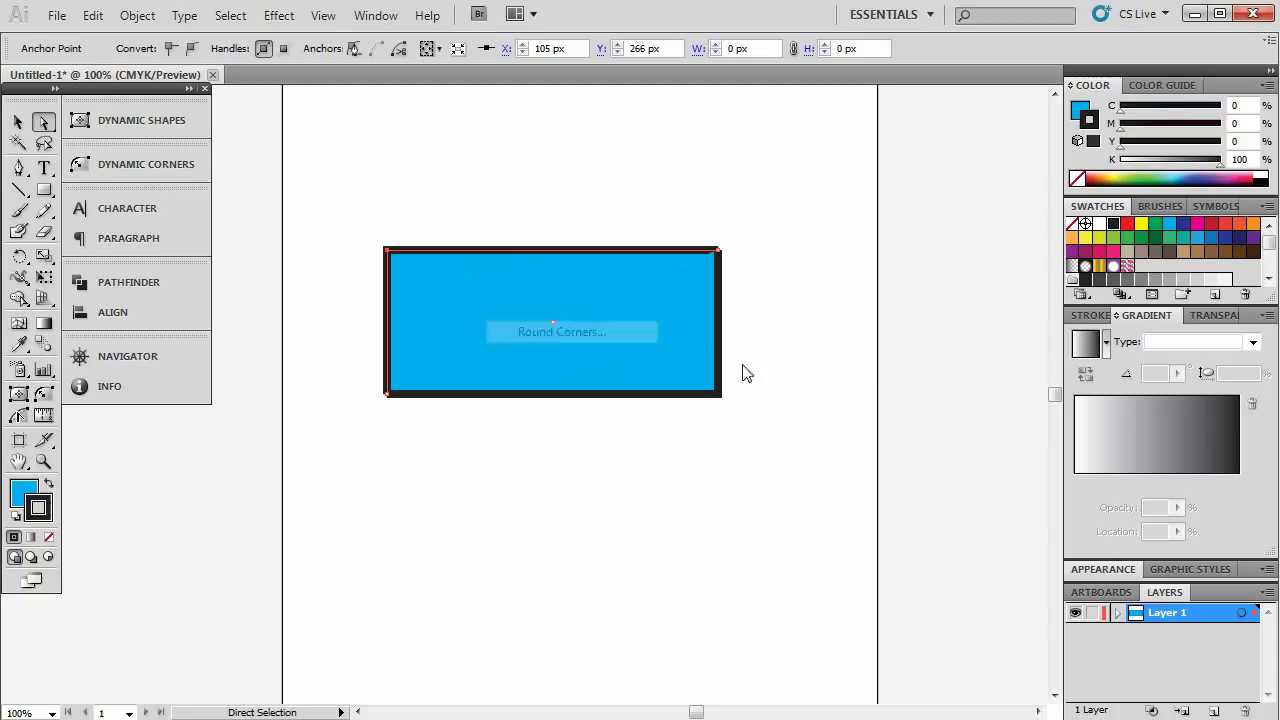
pyautogui.write('50')
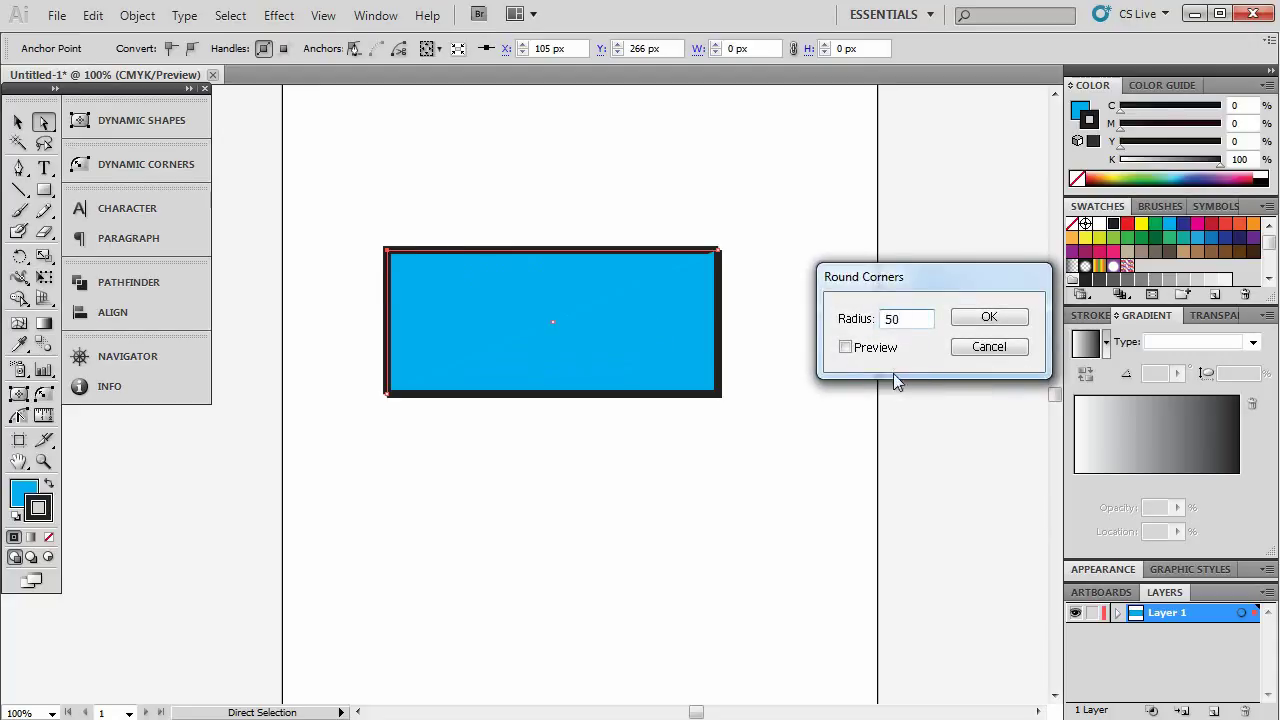
pyautogui.click(860, 350)
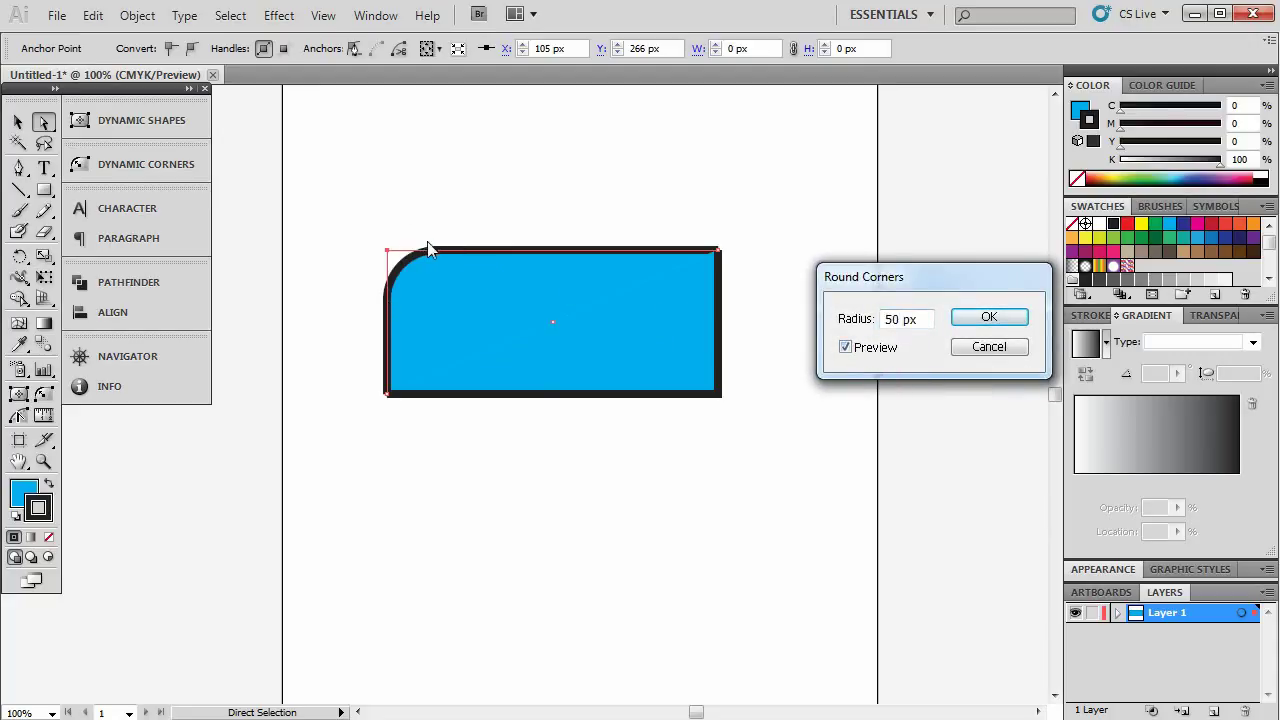
pyautogui.click(968, 318)
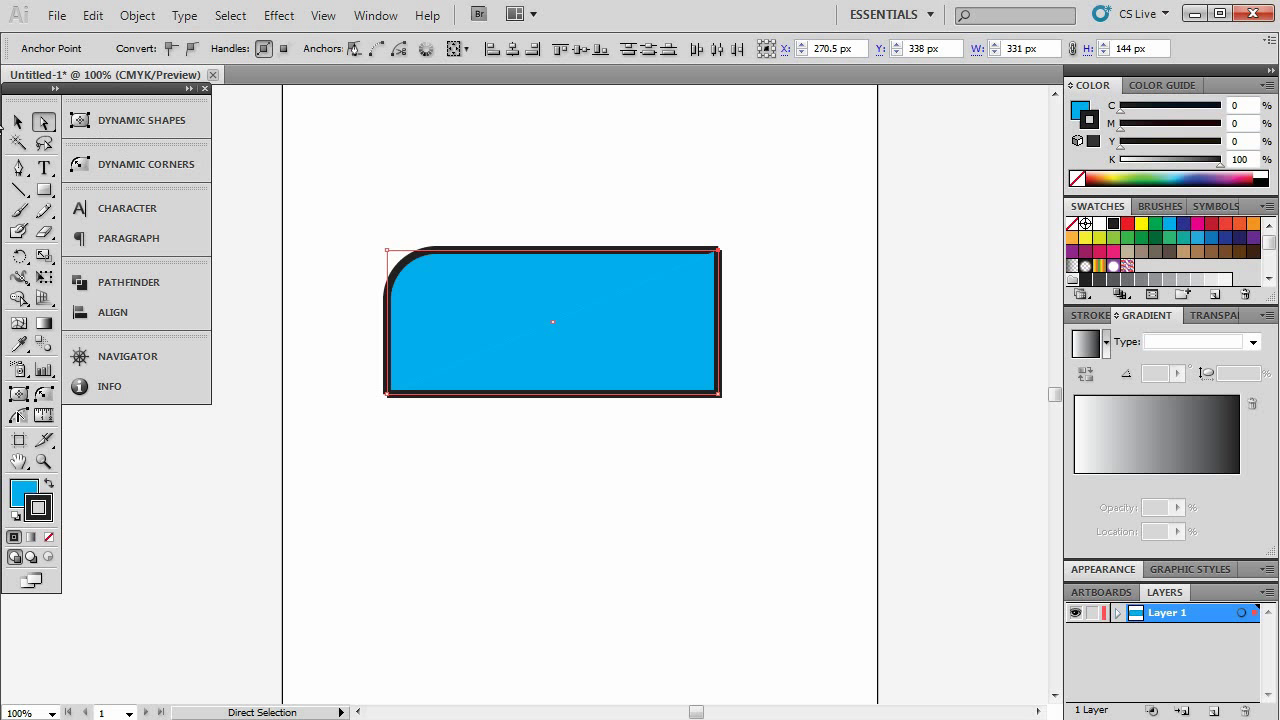
# Marquee-select the rounded rectangle with the Selection tool and delete it
pyautogui.click(18, 121)
pyautogui.click(421, 208)
pyautogui.moveTo(443, 208); pyautogui.dragTo(614, 463)
pyautogui.press('Delete')
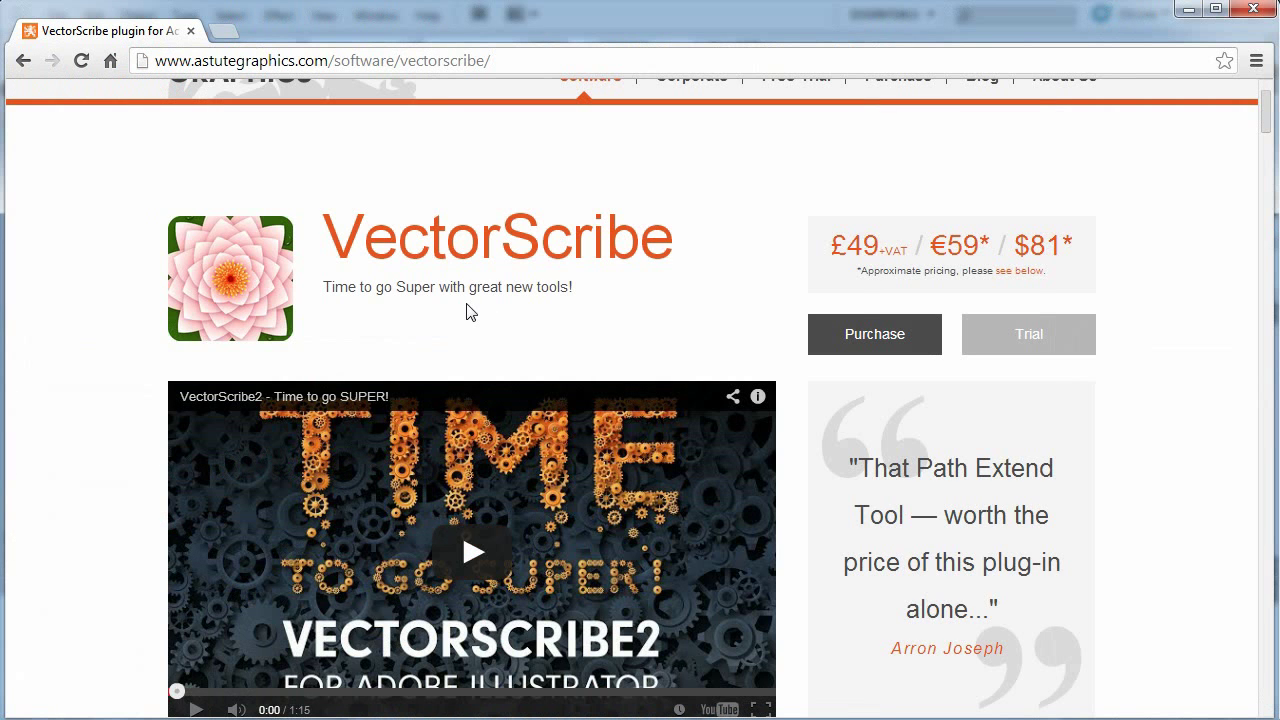
# Scroll through the VectorScribe product page, then minimize Chrome to return to Illustrator
pyautogui.scroll(3, 402, 205)
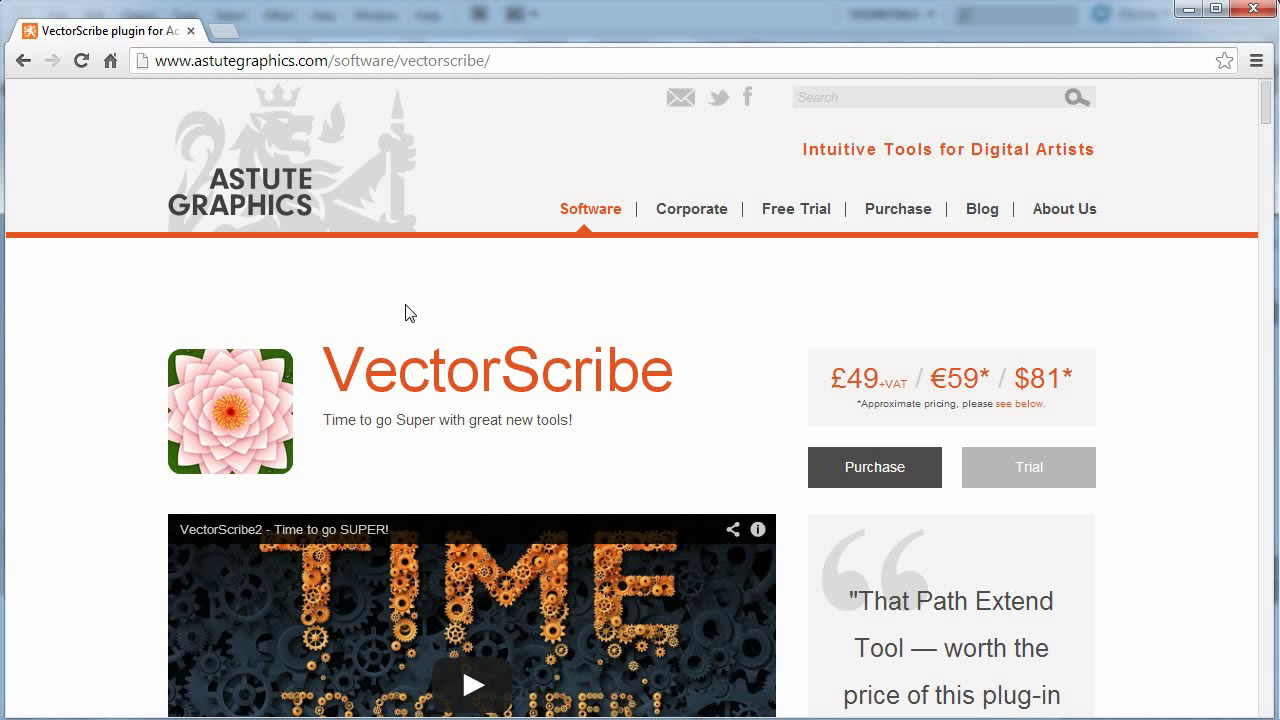
pyautogui.scroll(-1, 680, 334)
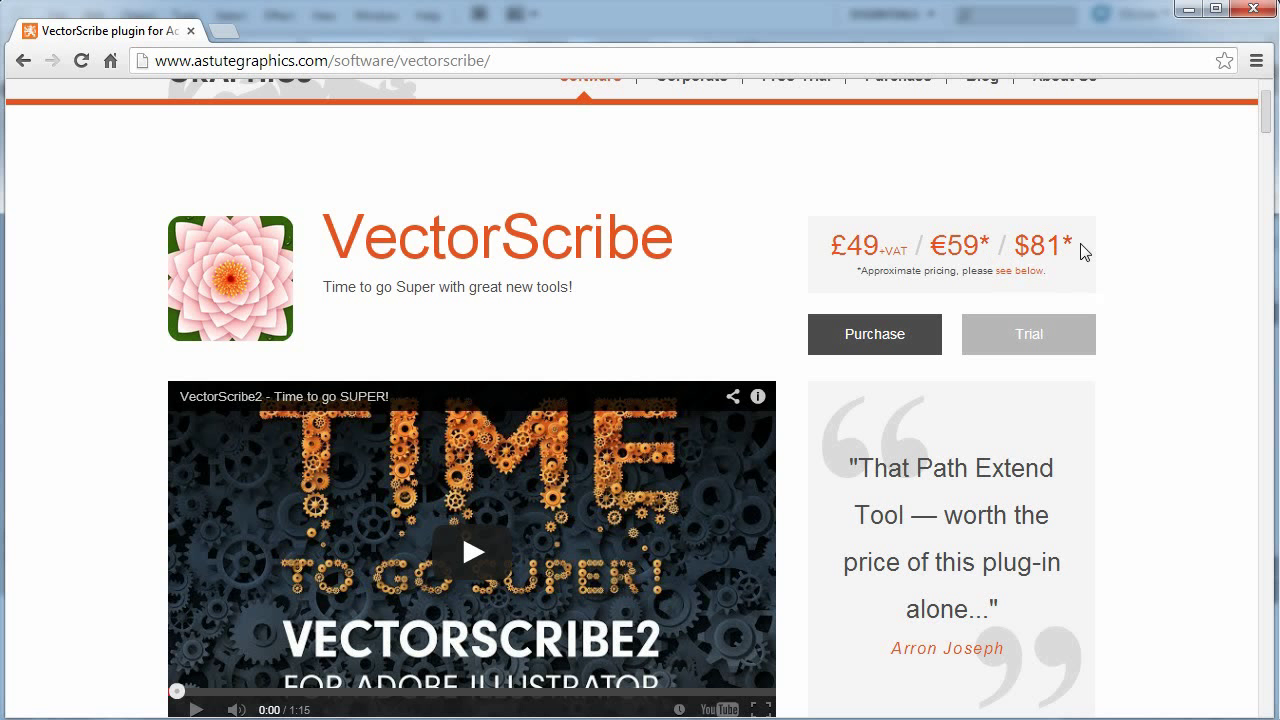
pyautogui.scroll(1, 905, 235)
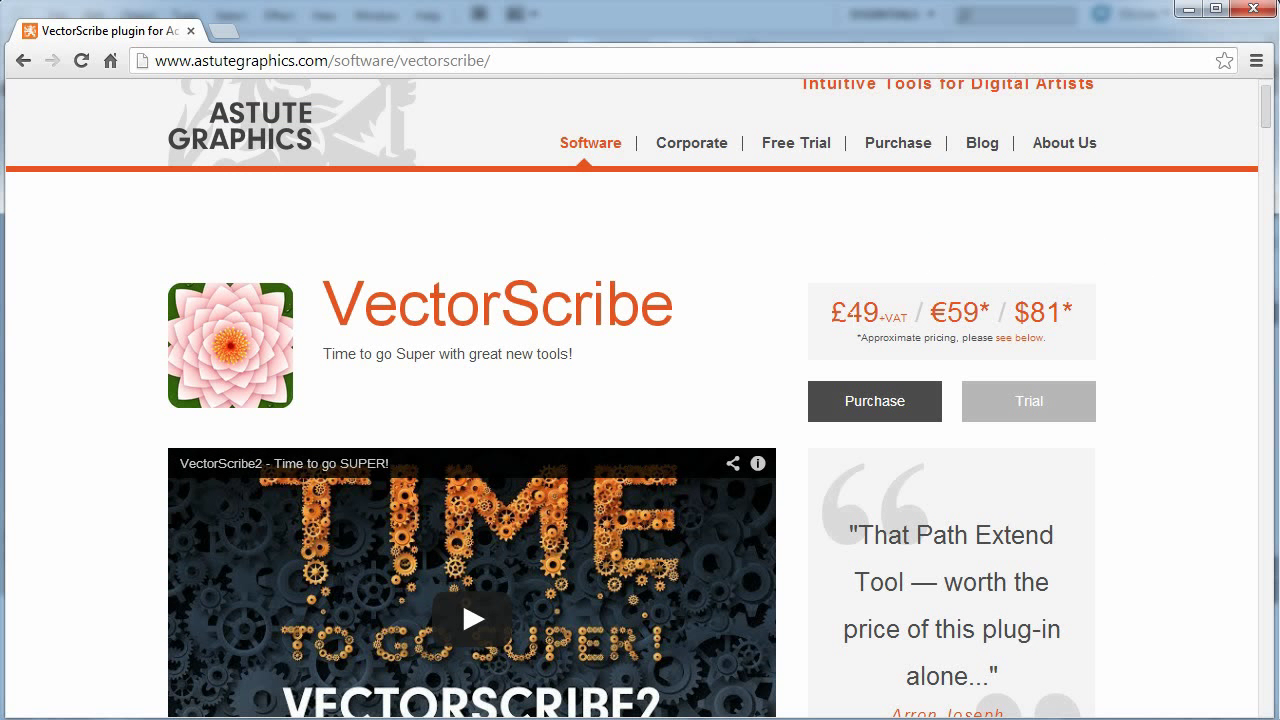
pyautogui.moveTo(1019, 417)
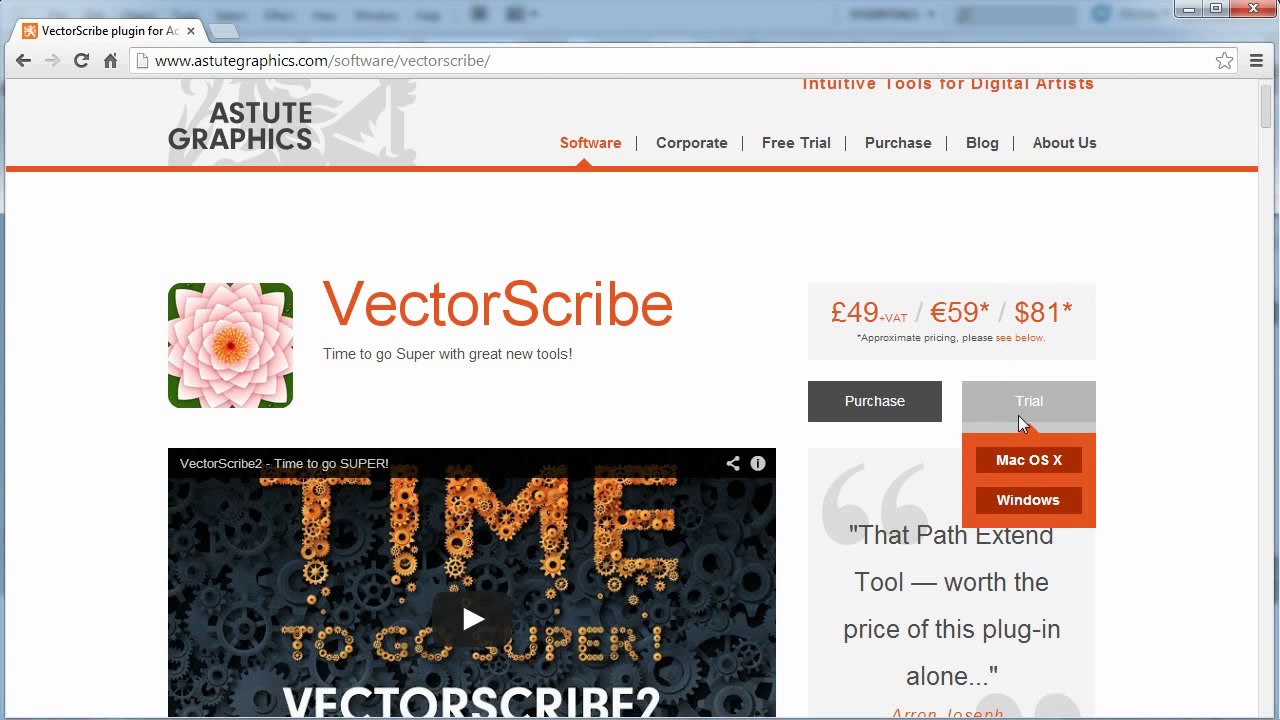
pyautogui.click(1190, 14)
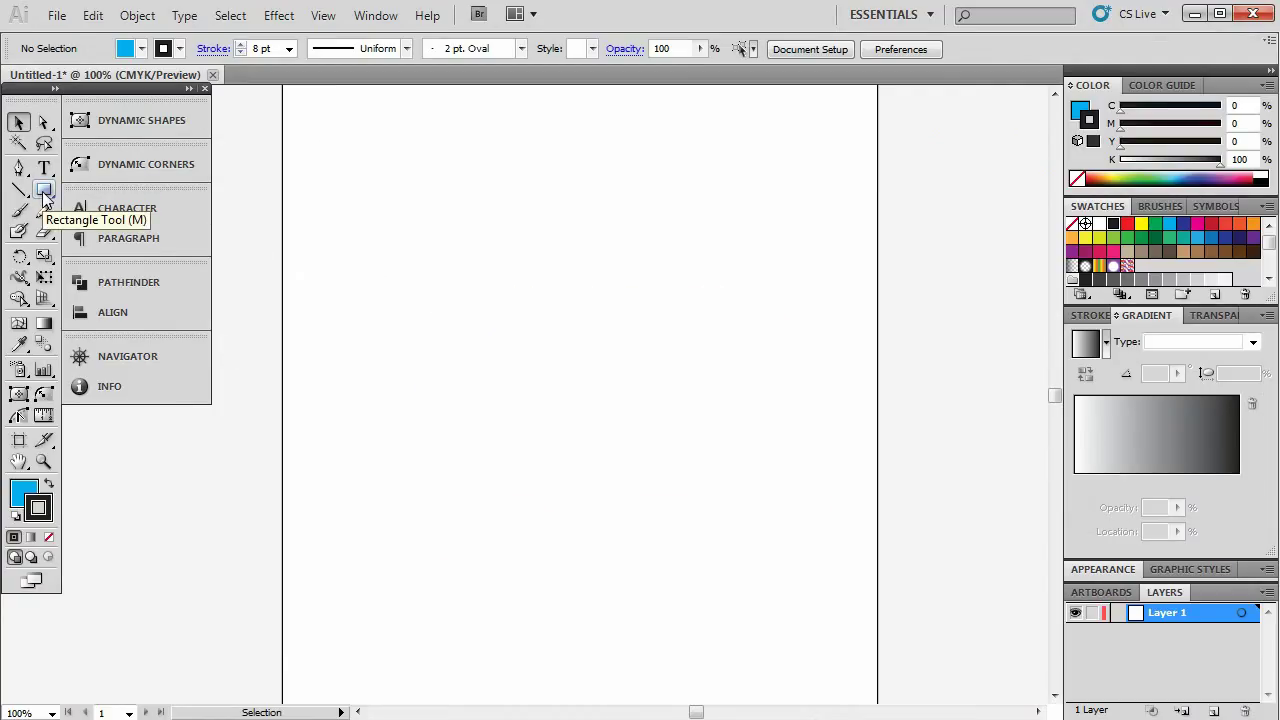
# Draw a new blue rectangle with thick black stroke mid-artboard and pick the Dynamic Corners tool
pyautogui.click(44, 193)
pyautogui.moveTo(428, 275)
pyautogui.mouseDown()
pyautogui.moveTo(643, 457)
pyautogui.moveTo(736, 441)
pyautogui.mouseUp()
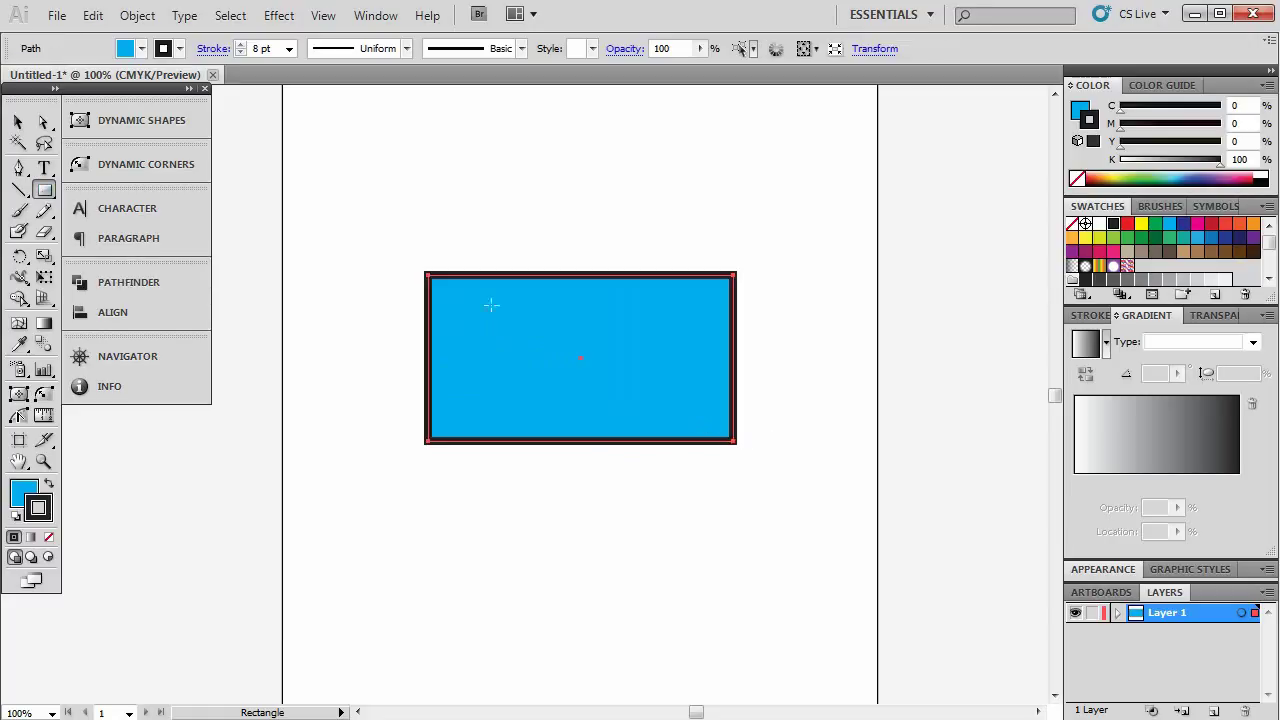
pyautogui.click(18, 121)
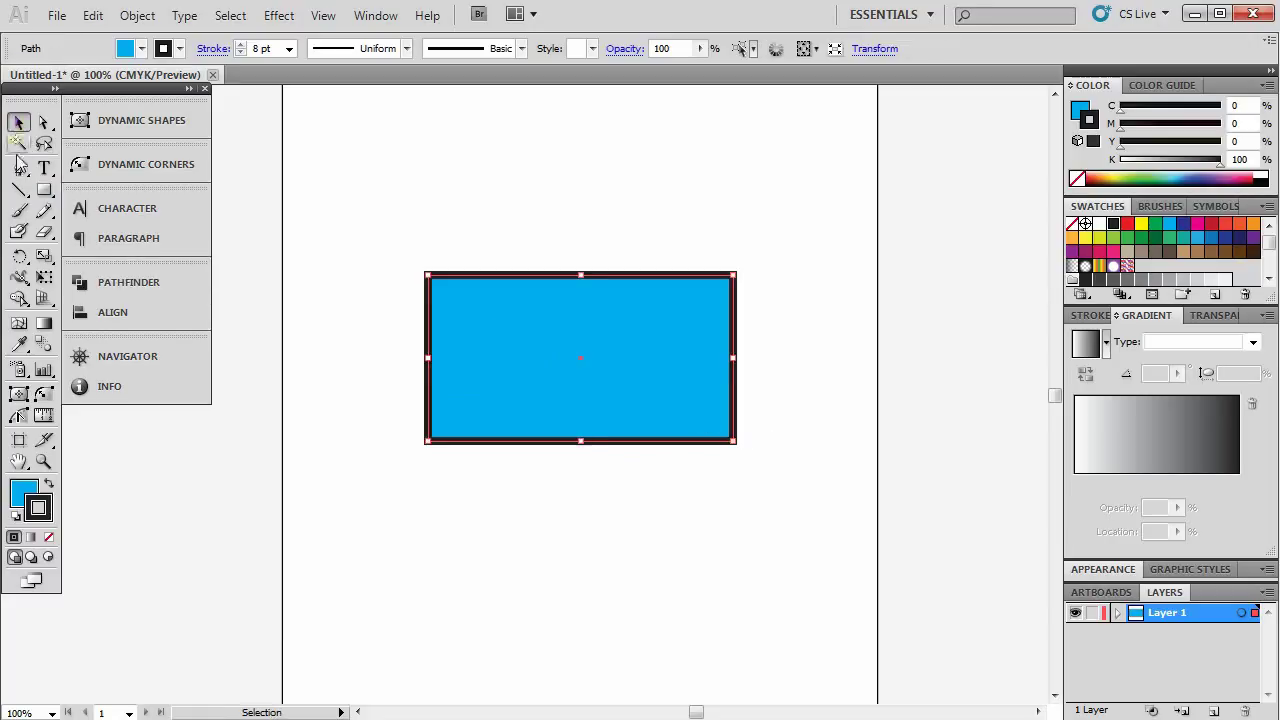
pyautogui.click(44, 397)
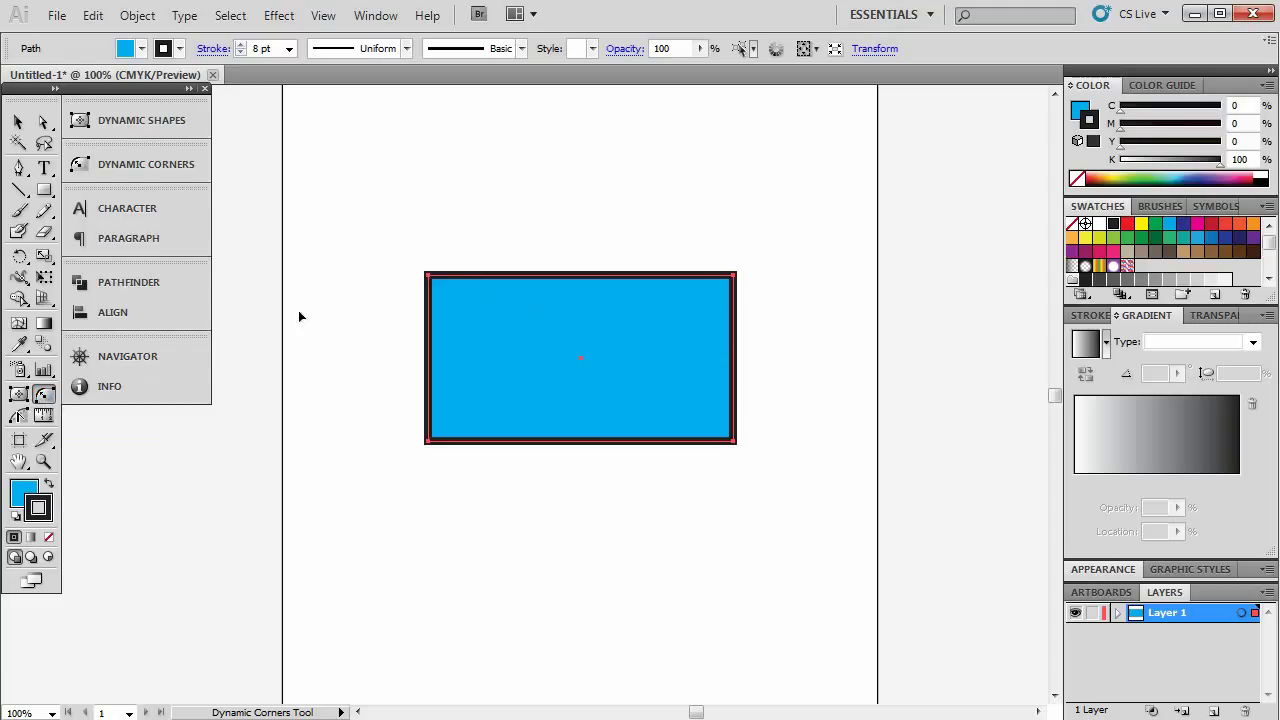
# Drag the top-left, top-right (larger) and bottom-right (slight) corner widgets inward to round them
pyautogui.moveTo(440, 297); pyautogui.dragTo(460, 340)
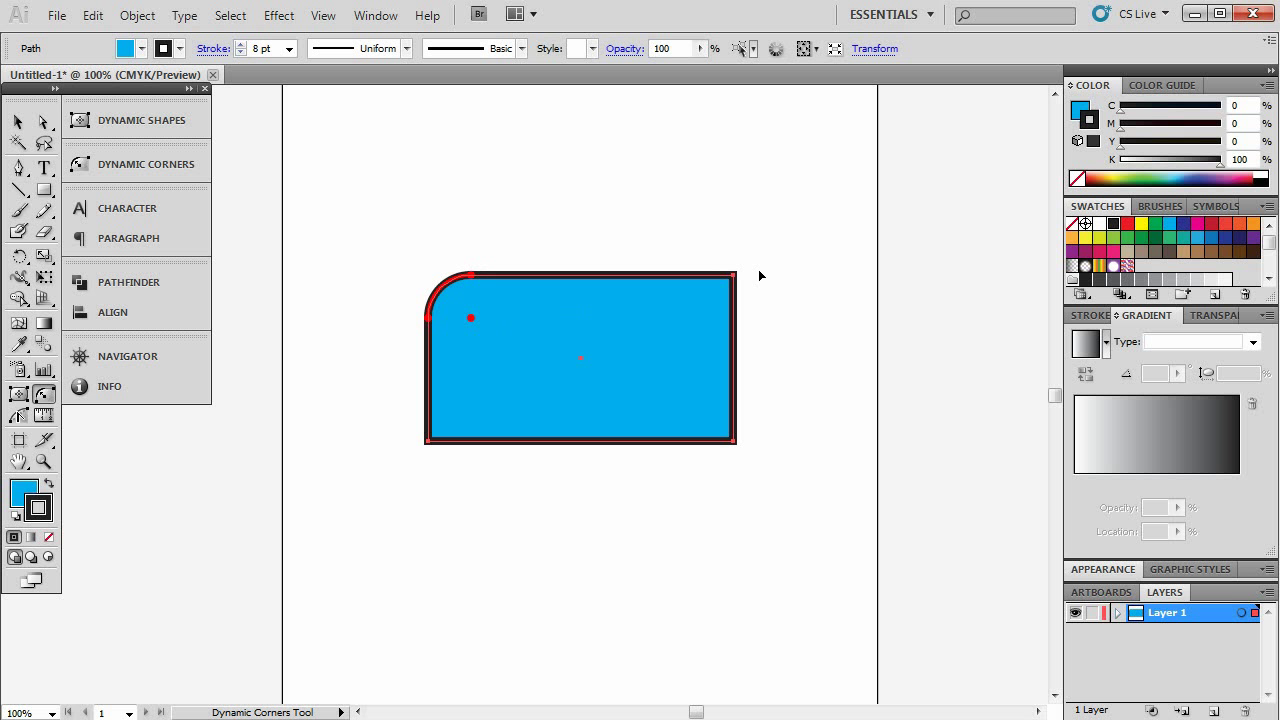
pyautogui.moveTo(735, 283); pyautogui.dragTo(648, 355)
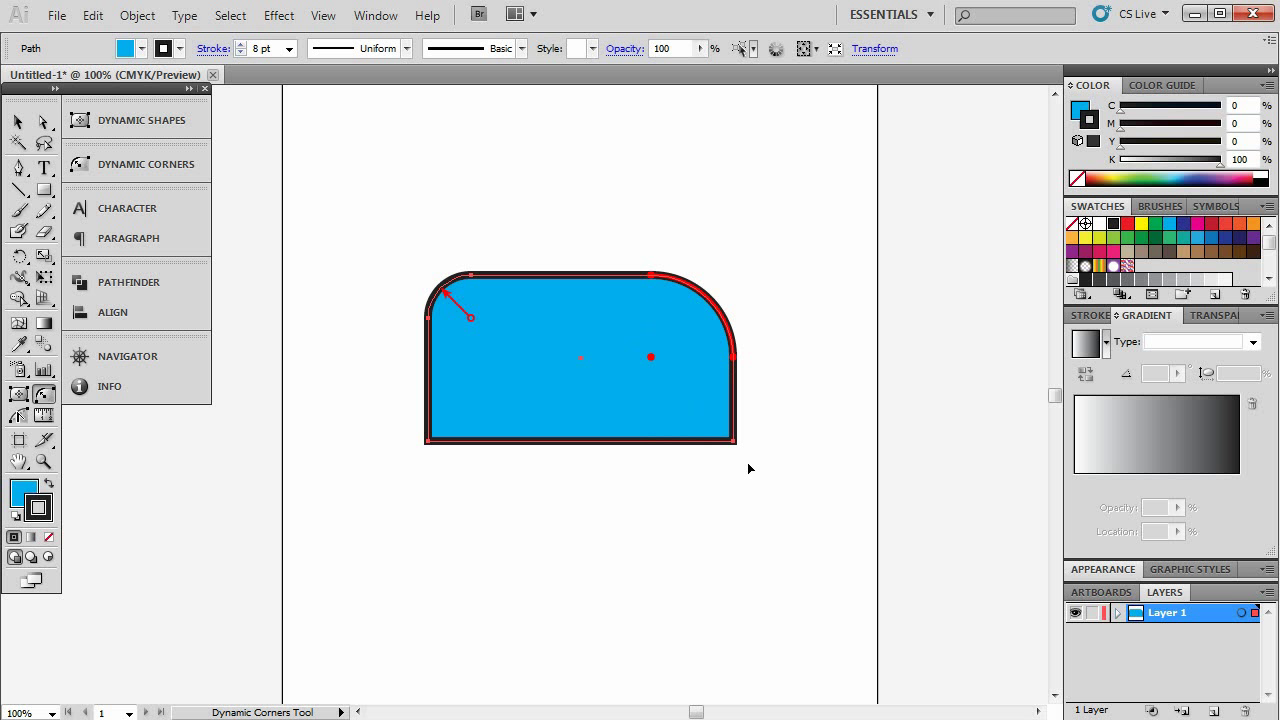
pyautogui.moveTo(733, 441); pyautogui.dragTo(679, 447)
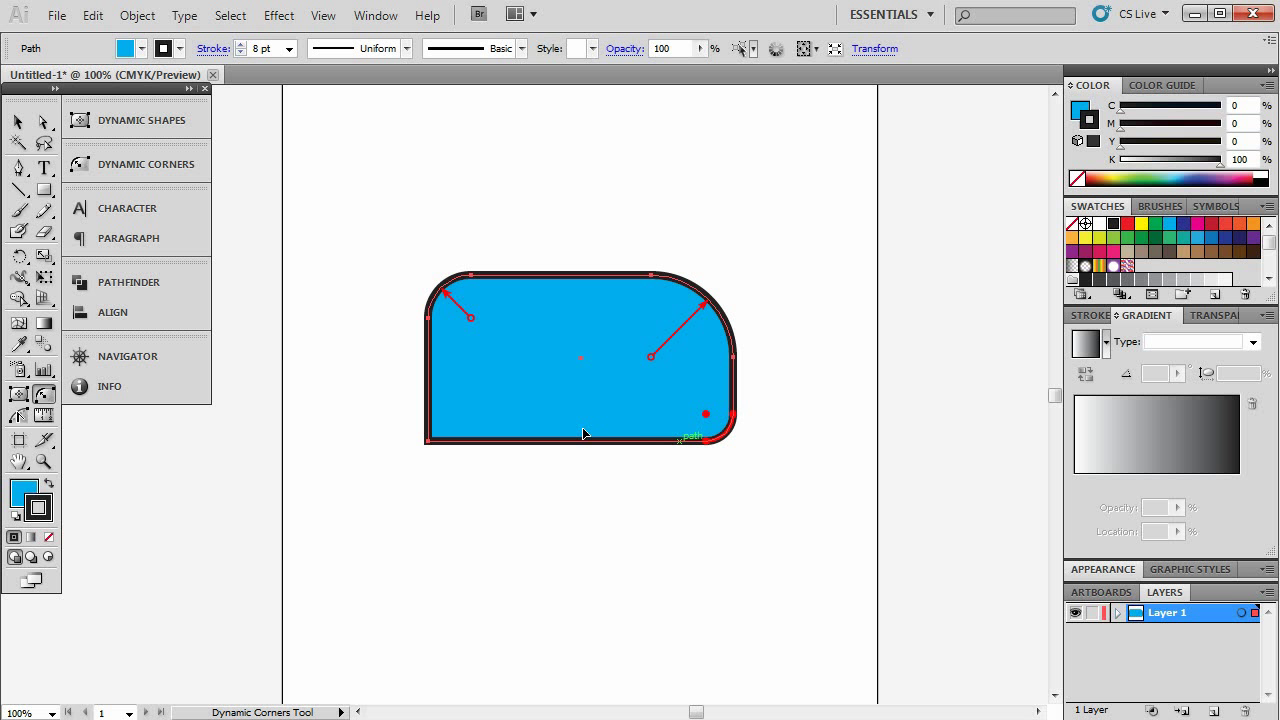
# Drag the bottom-left corner widget to round that corner and pull it outward
pyautogui.moveTo(437, 446); pyautogui.dragTo(437, 417)
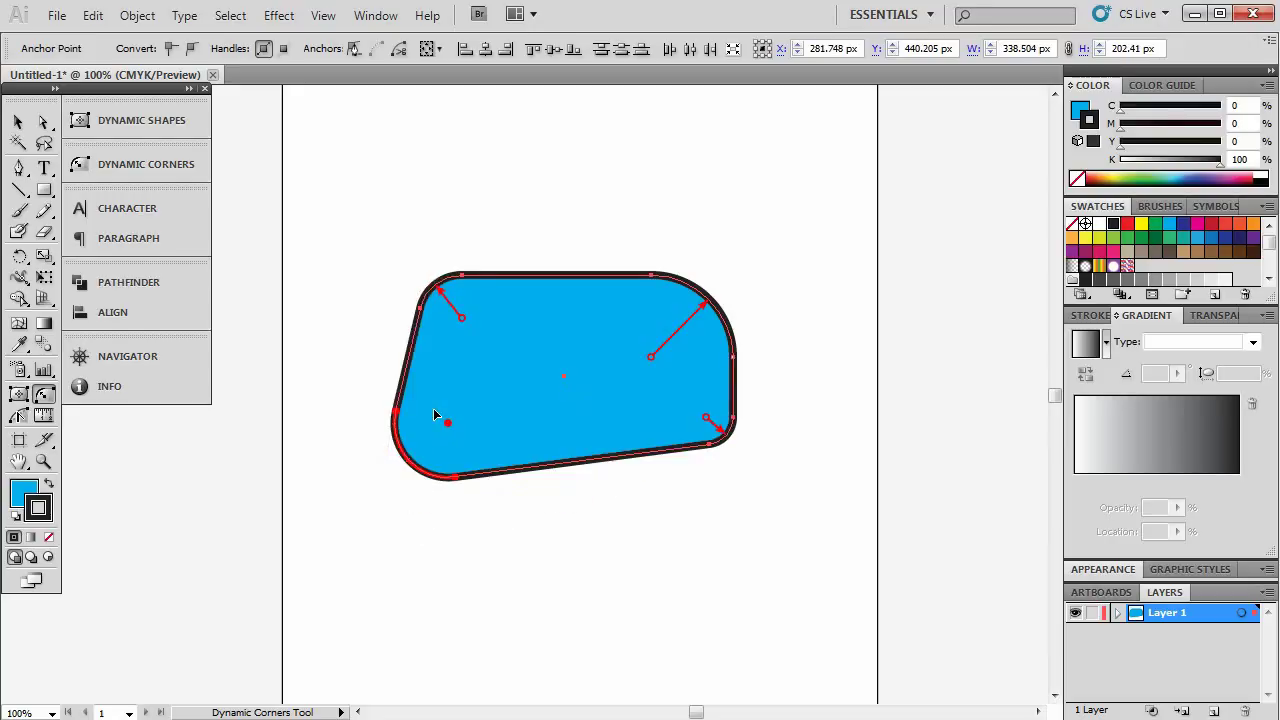